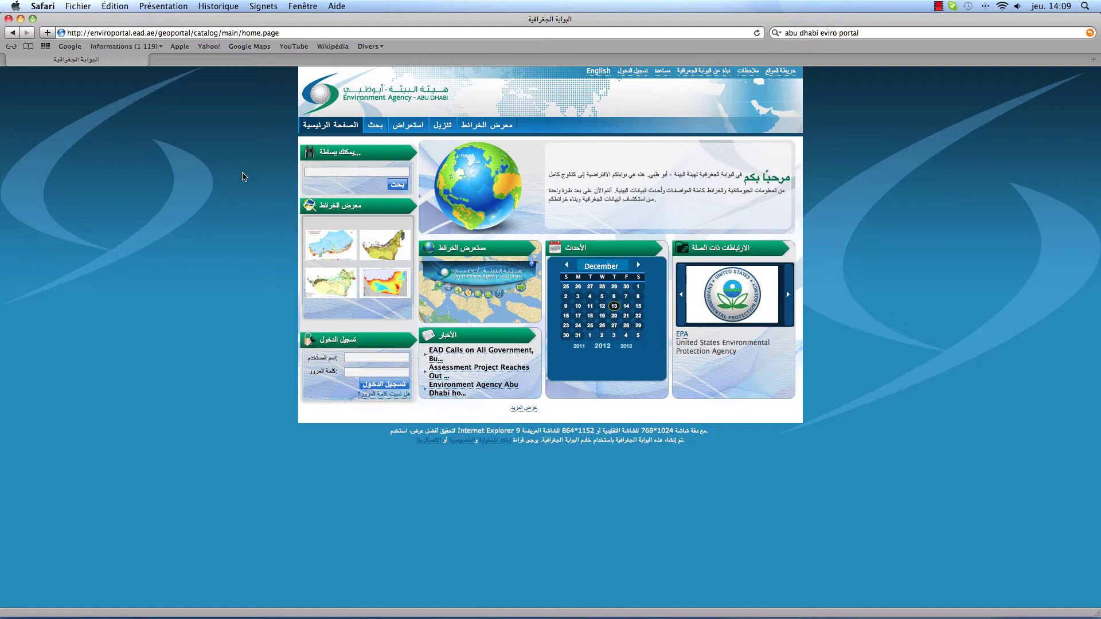
Step: Switch the portal to English, go to the Download page, and zoom onto the Abu Dhabi coast
left_click(597, 72)
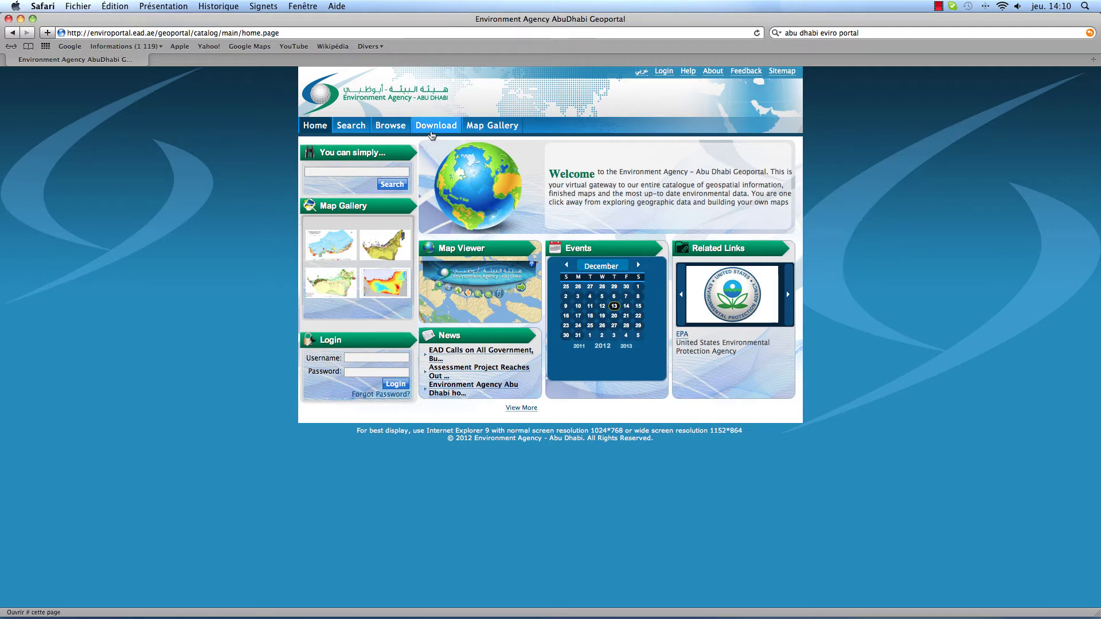
left_click(433, 130)
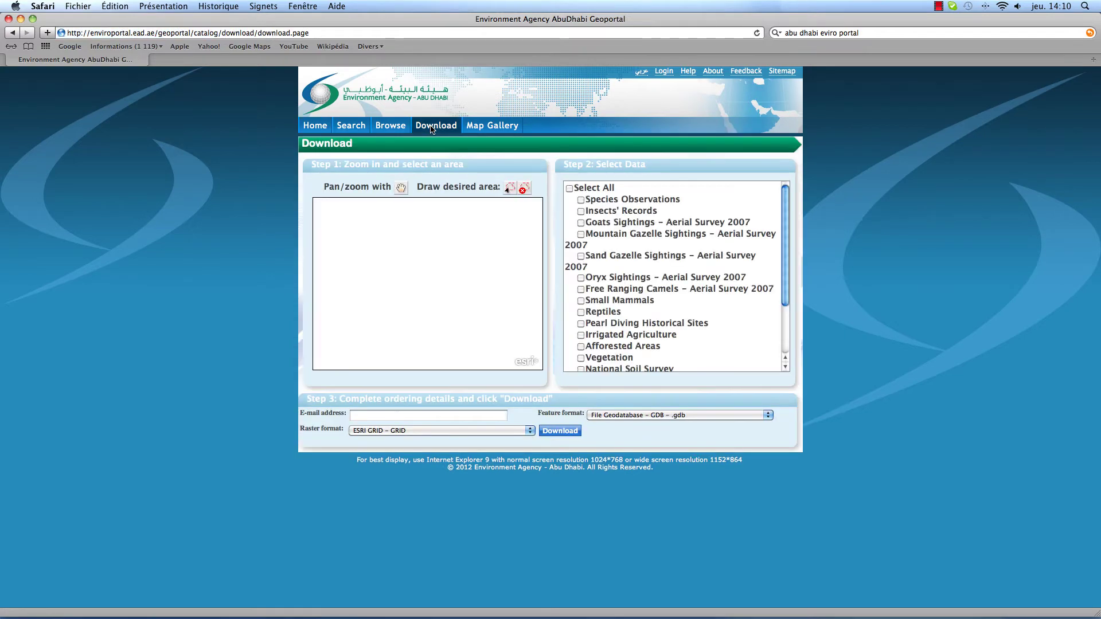
left_click(332, 232)
left_click(331, 214)
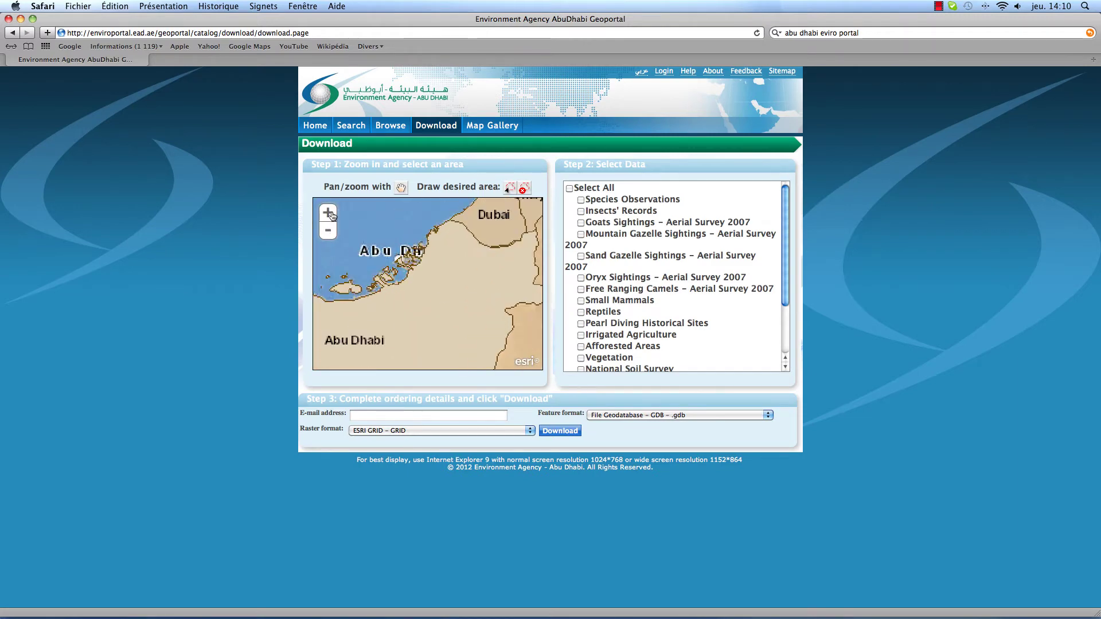
left_click(331, 215)
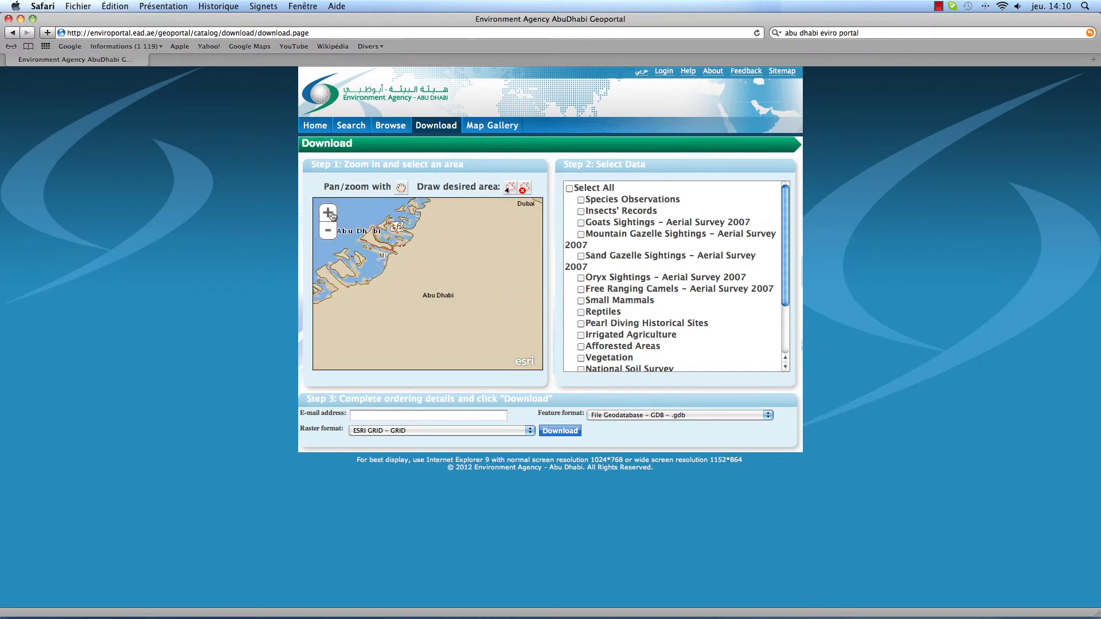
left_click(328, 228)
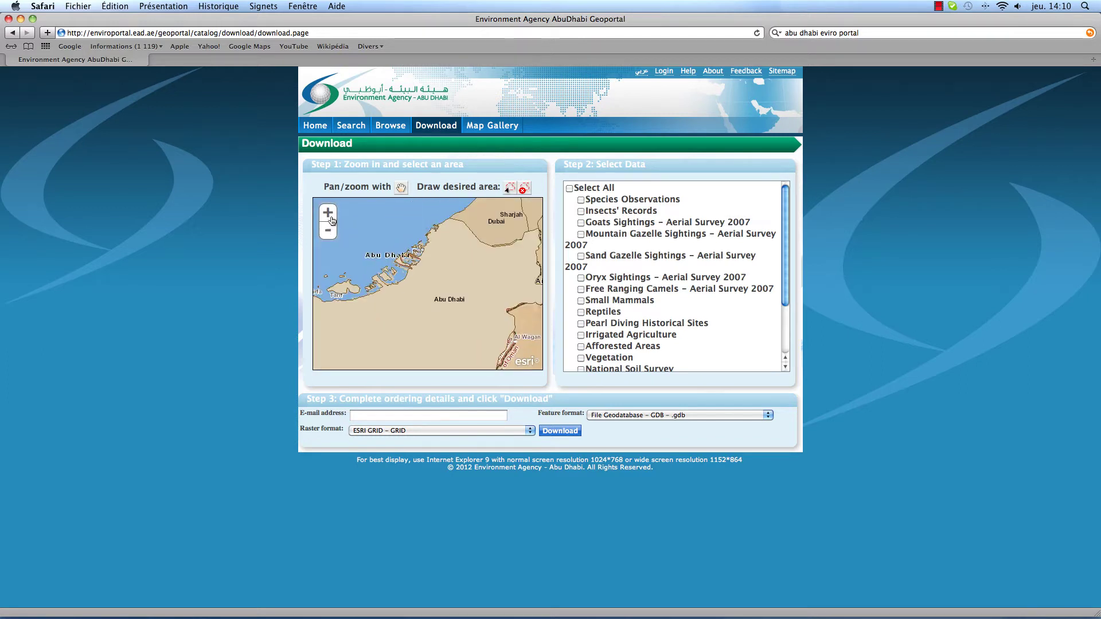
left_click(329, 230)
left_click(331, 214)
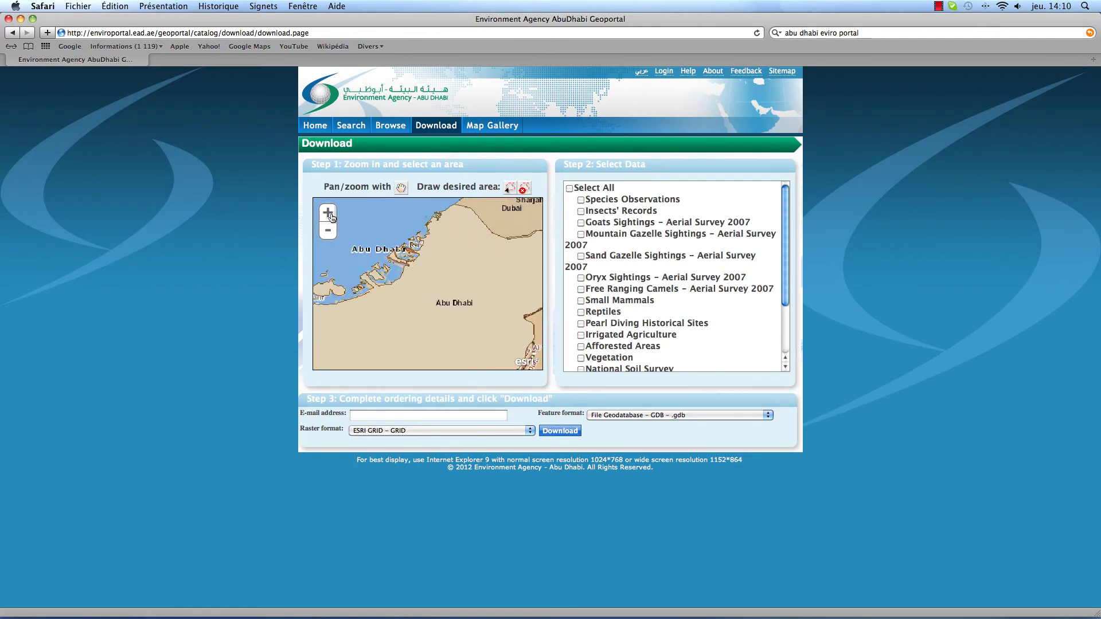
Step: Pan to the coastline, outline a small extraction polygon over Abu Dhabi island, and select it
mouse_move(394, 243)
left_mouse_down()
mouse_move(423, 264)
mouse_move(429, 248)
left_mouse_up()
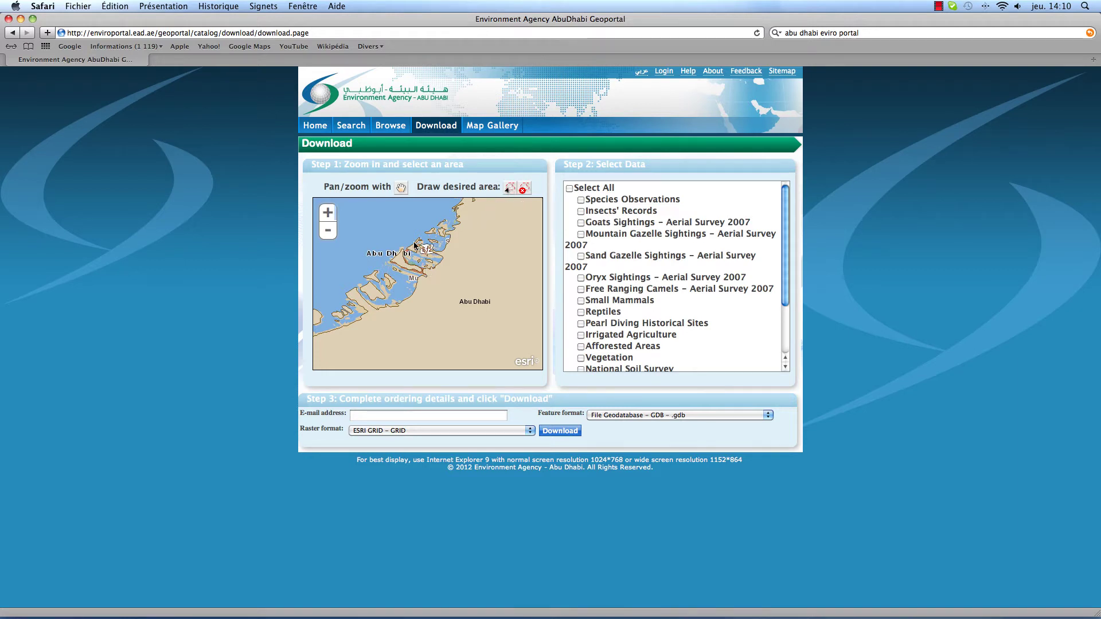
left_click_drag(420, 244, 447, 256)
left_click(445, 257)
double_click(430, 272)
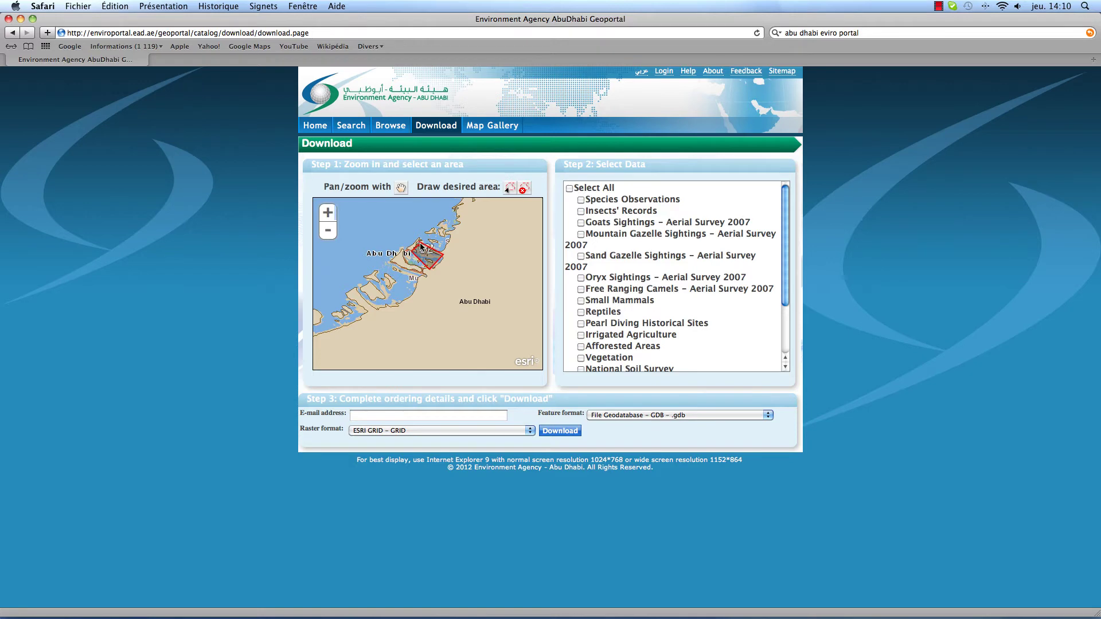
left_click(423, 247)
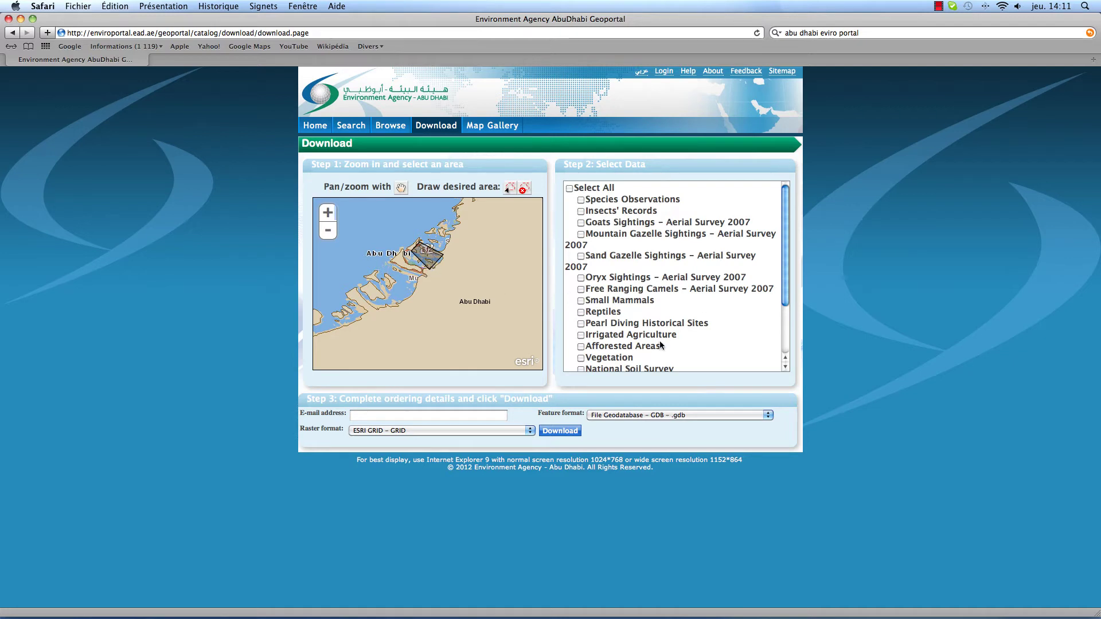
left_click_drag(785, 257, 785, 290)
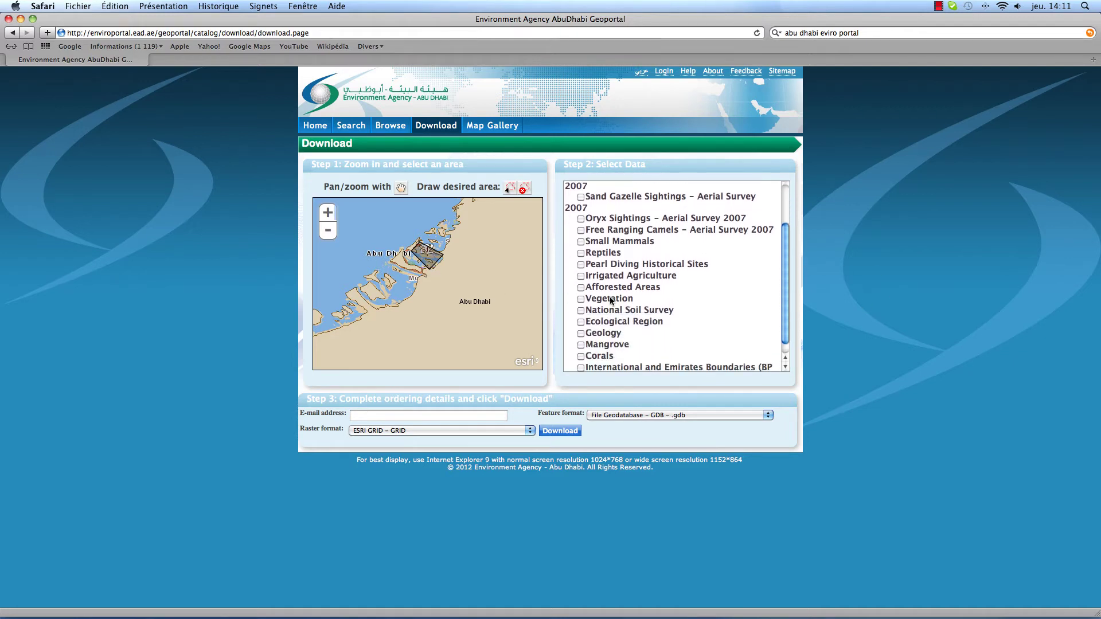
Step: Check the Irrigated Agriculture and Vegetation layers and place the cursor in the E-mail address field
left_click(581, 275)
left_click(581, 300)
left_click(427, 418)
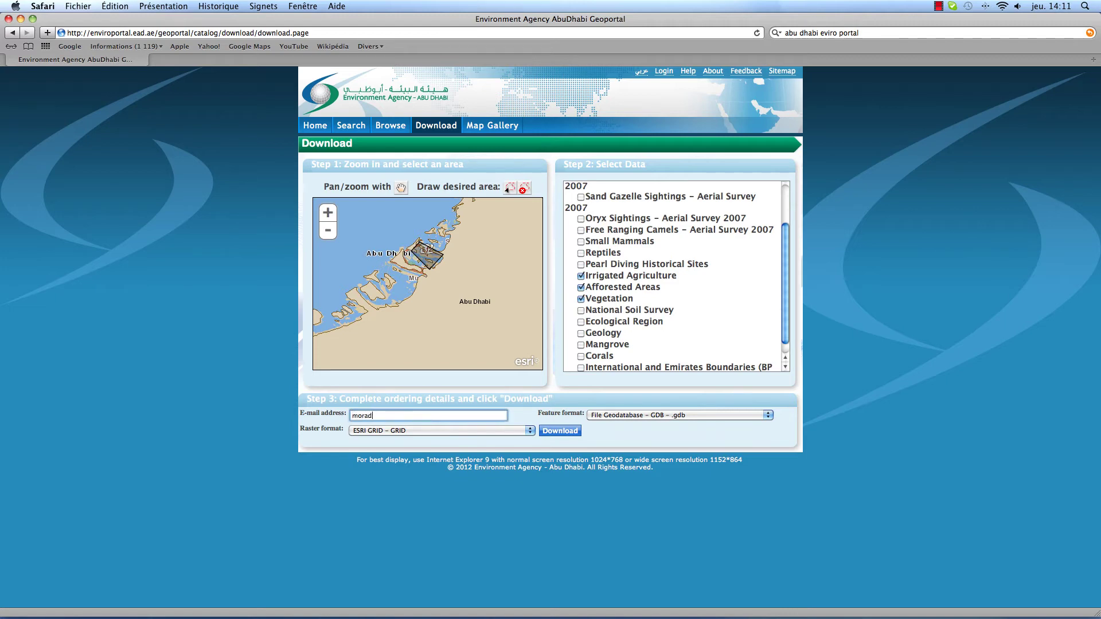
Step: Leave the Raster format unchanged and set the Feature format to Shapefile – SHP – .shp
left_click(529, 431)
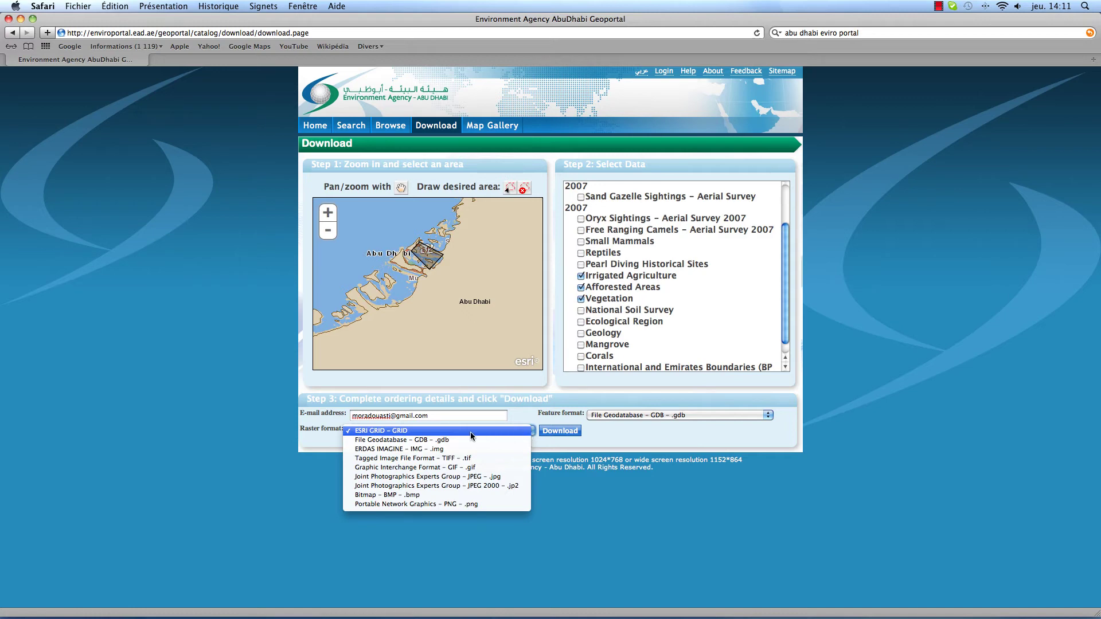
left_click(421, 430)
left_click(561, 431)
left_click(614, 416)
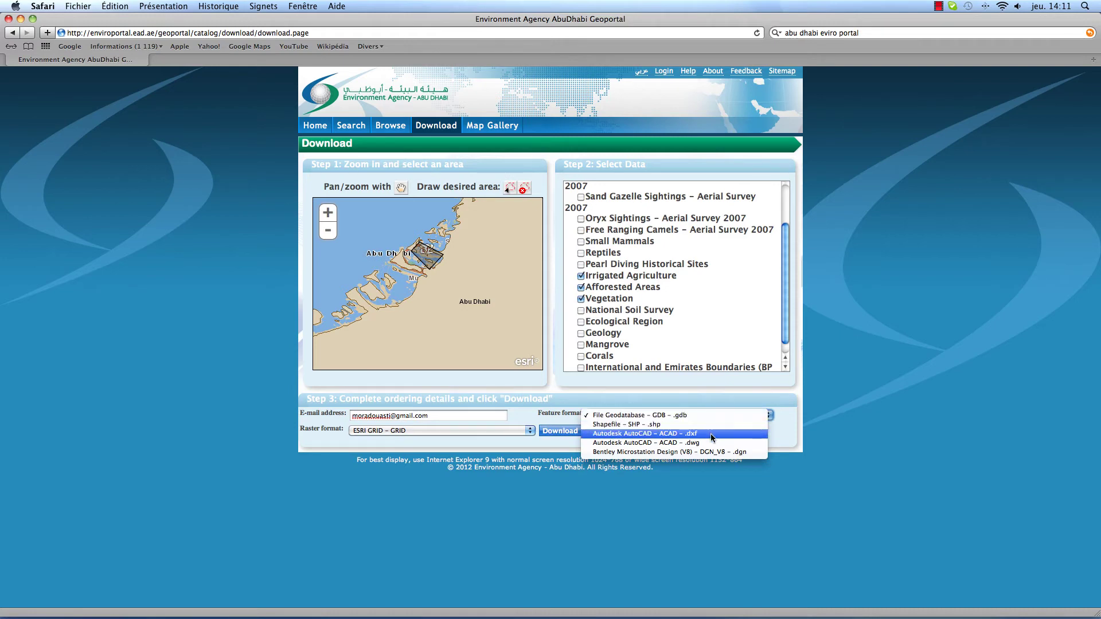
left_click(636, 425)
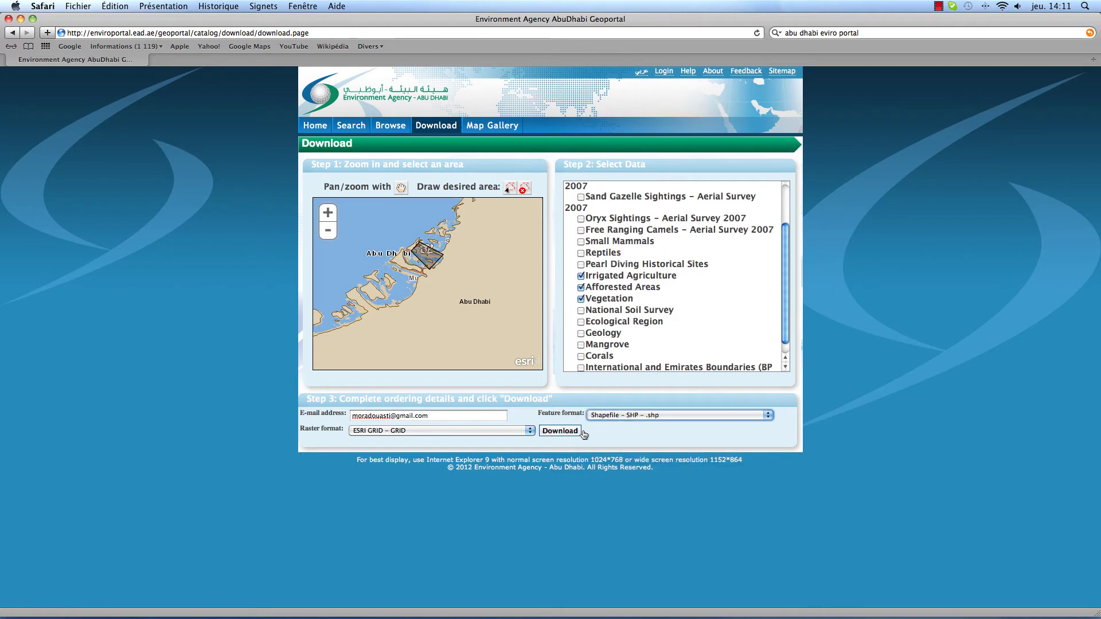
Step: Request the download and confirm both the 'send data' prompt and the e-mail notice
left_click(561, 430)
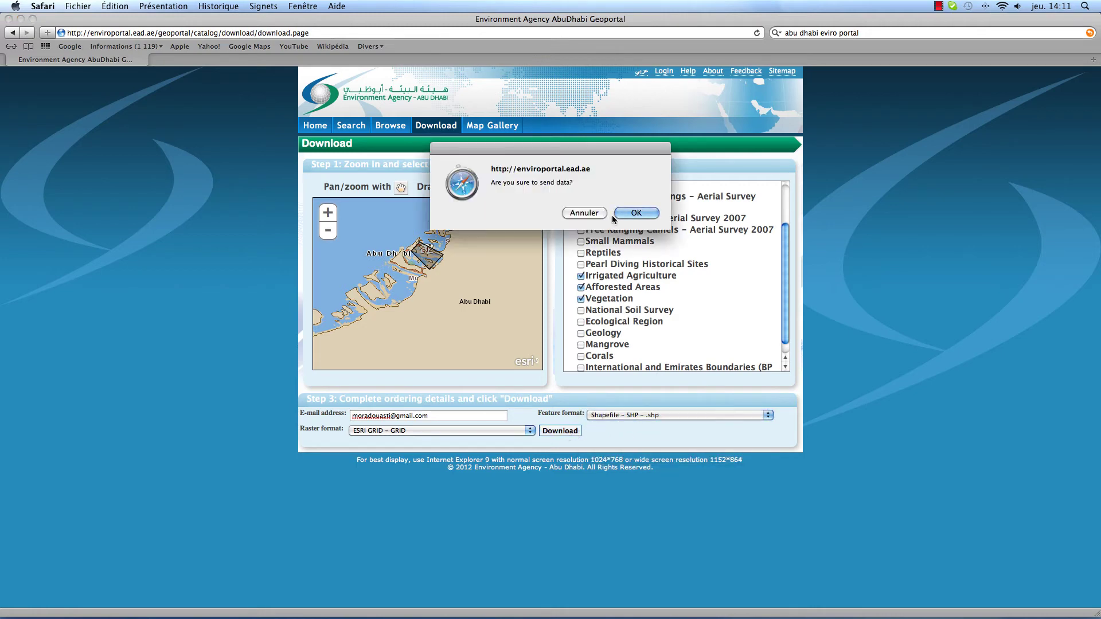
left_click(635, 213)
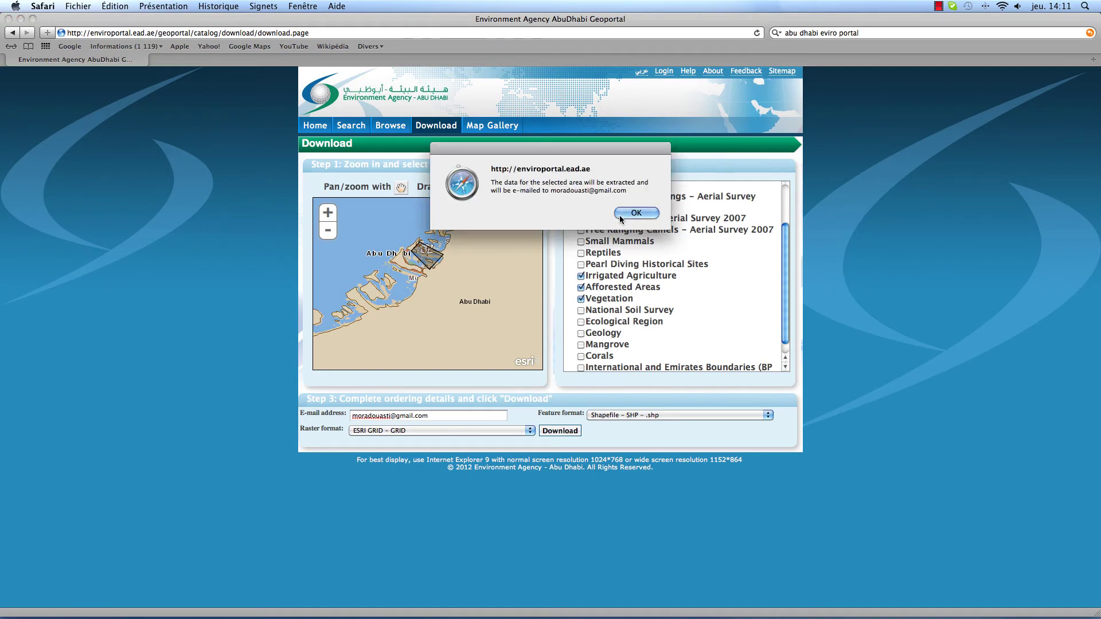
left_click(636, 212)
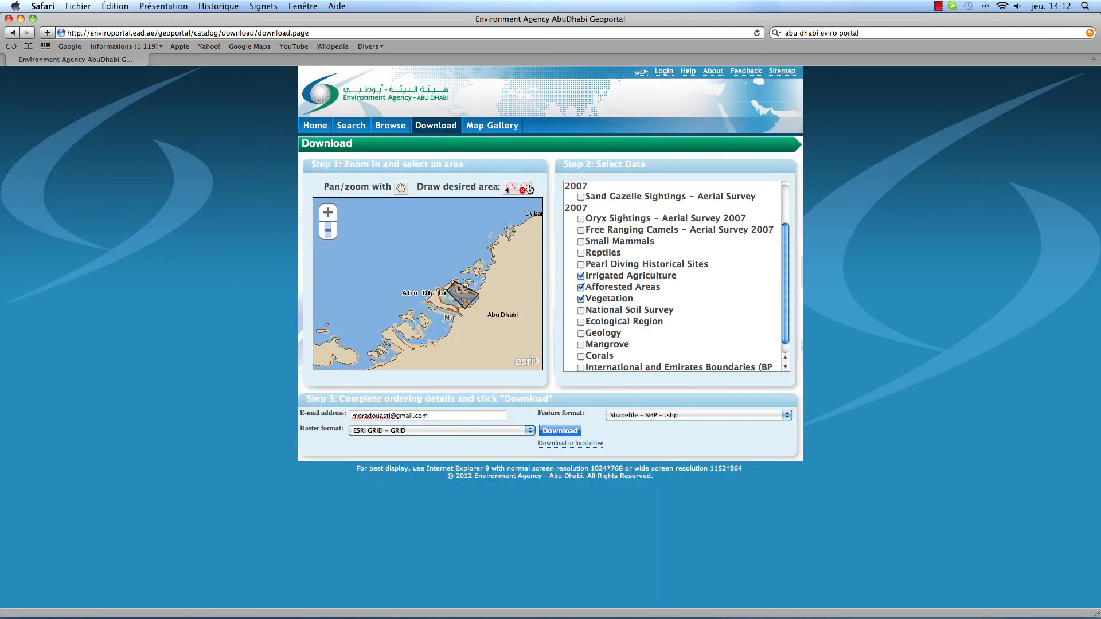
Step: Clear the old area and draw a much larger polygon spanning Abu Dhabi
left_click(525, 190)
left_click_drag(497, 294, 455, 261)
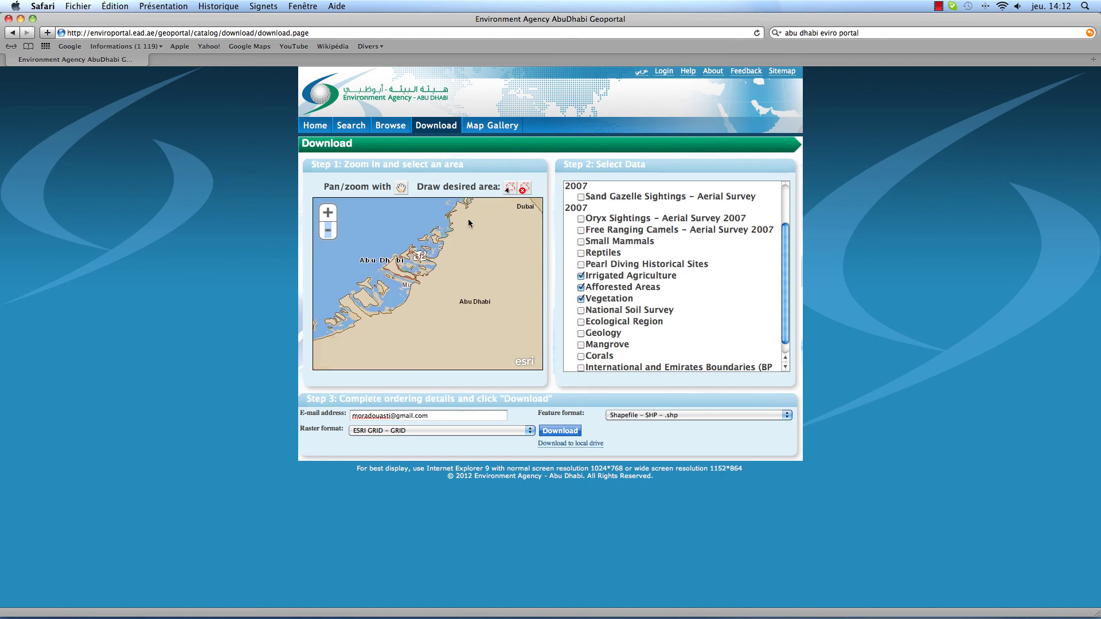
left_click(509, 191)
left_click_drag(450, 228, 519, 293)
left_click(523, 304)
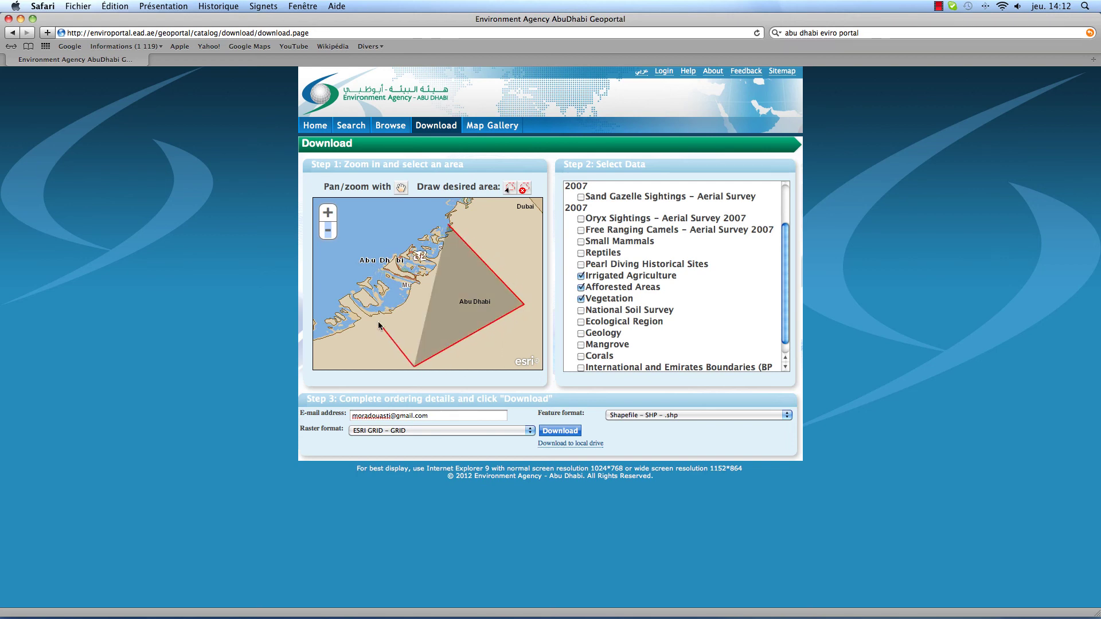
left_click(347, 300)
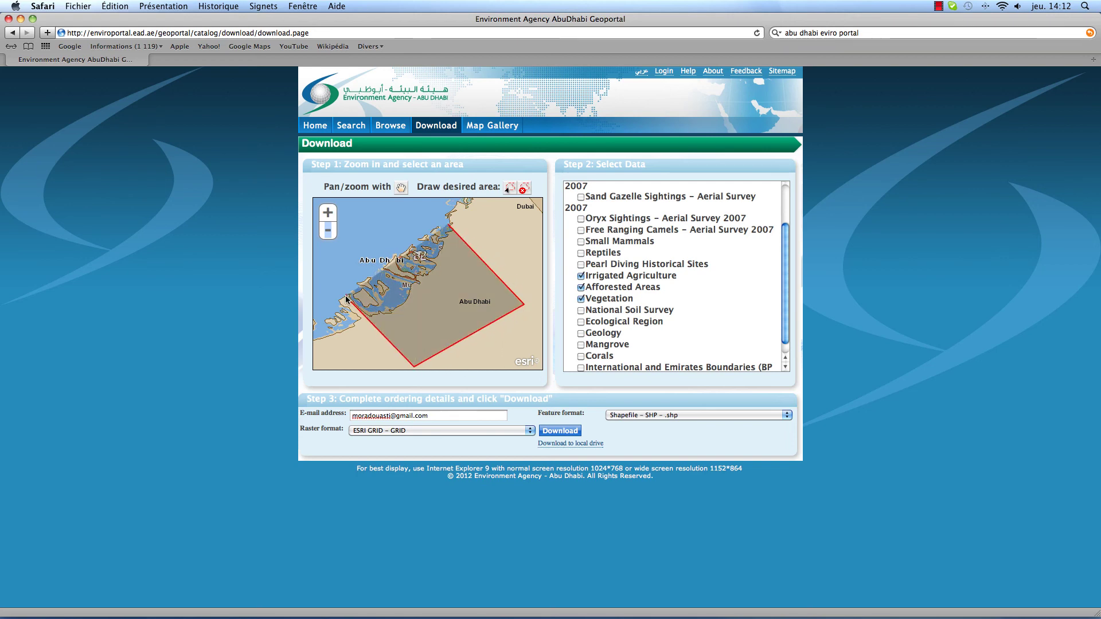
double_click(445, 227)
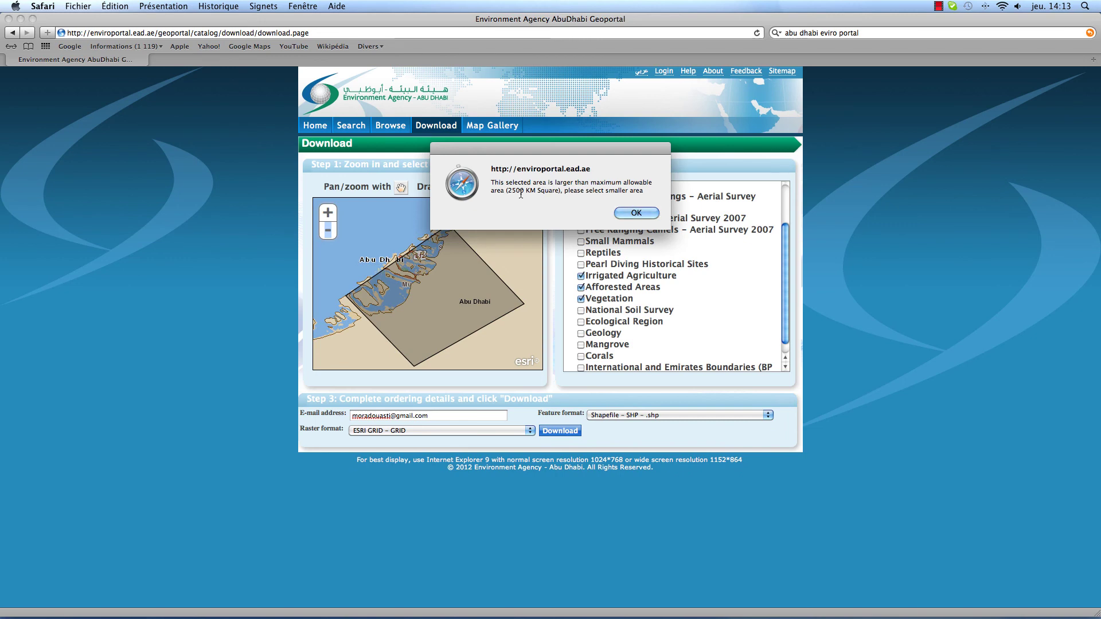
Step: Acknowledge the 'selected area is larger than maximum allowable area' alert with OK
left_click(635, 214)
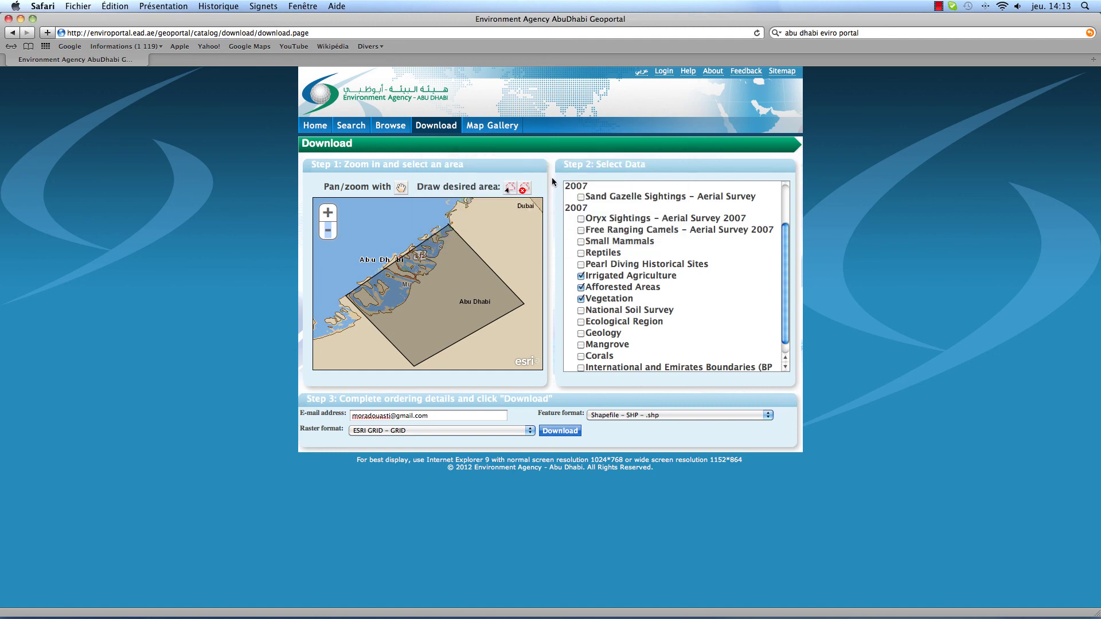